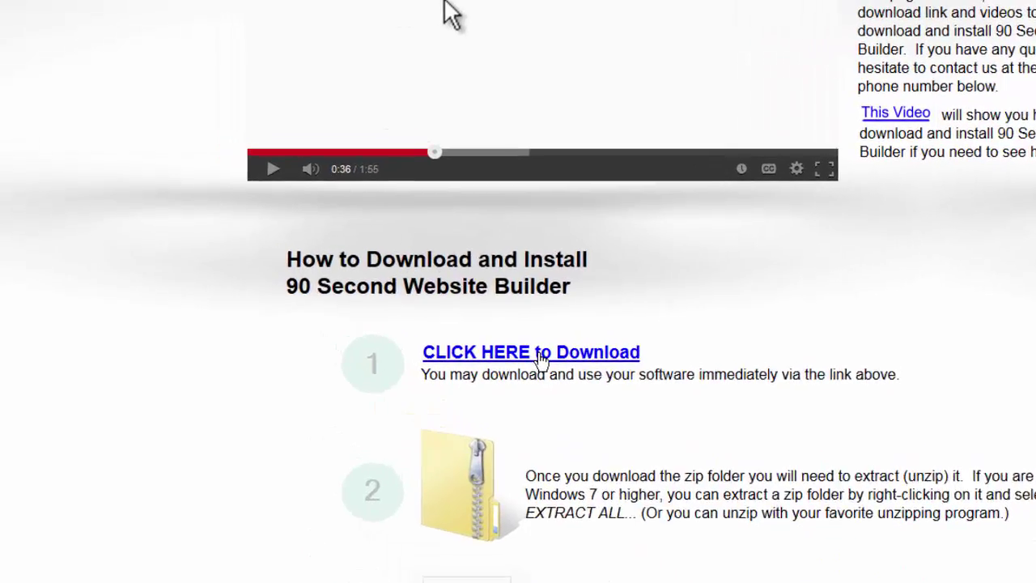
# Step: Download the 90secondwebsitebuilder10.zip file from the website's download link
pyautogui.click(479, 319)
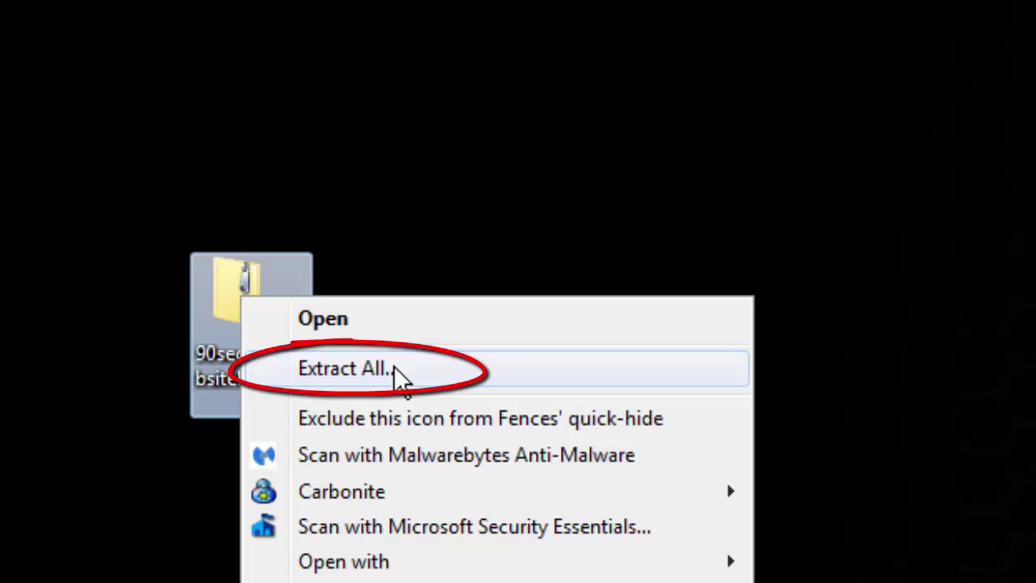
# Step: Extract the zip to a 90secondwebsitebuilder10 desktop folder and run its setup installer
pyautogui.click(400, 375)
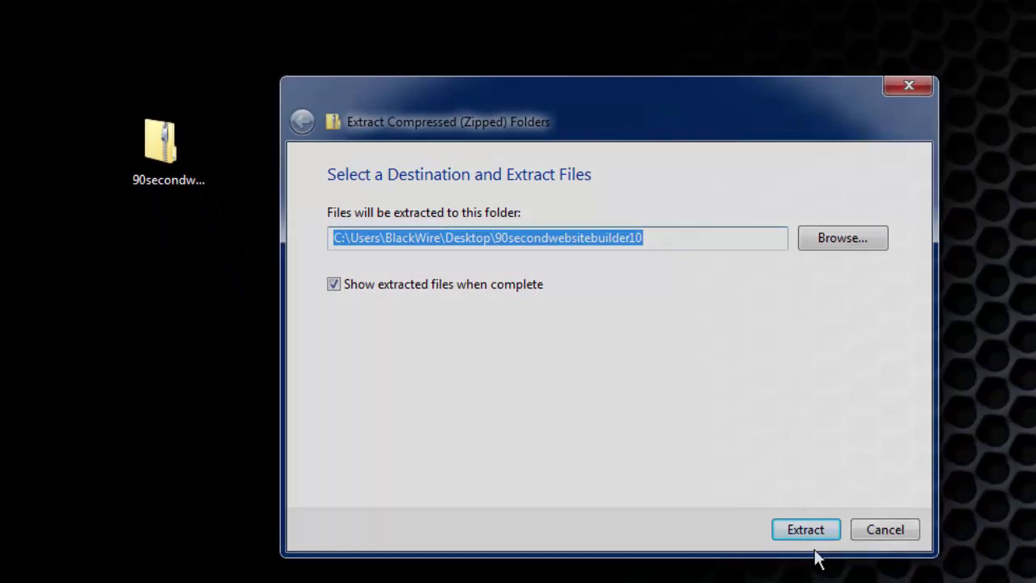
pyautogui.click(809, 534)
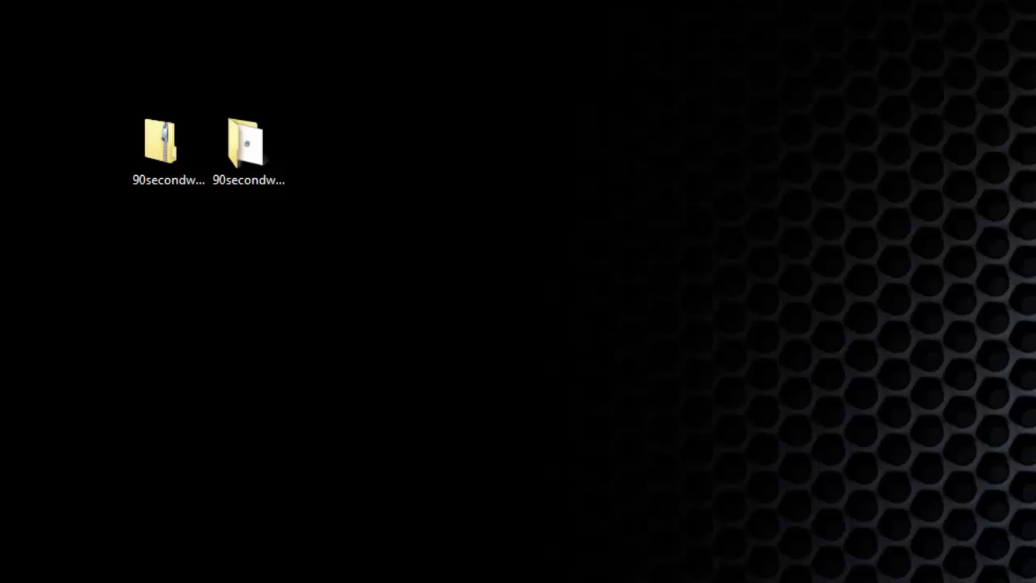
pyautogui.doubleClick(248, 152)
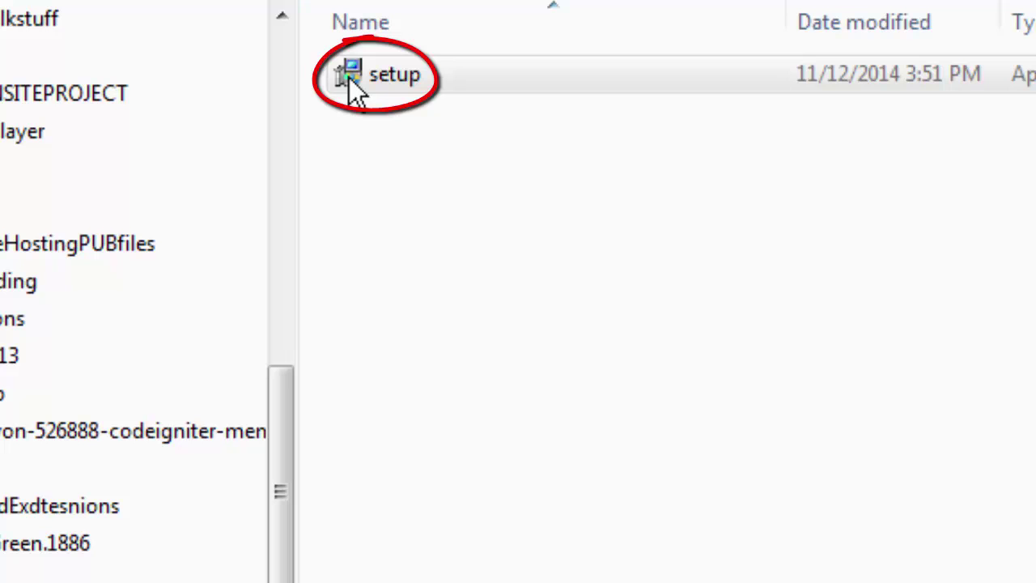
pyautogui.doubleClick(349, 77)
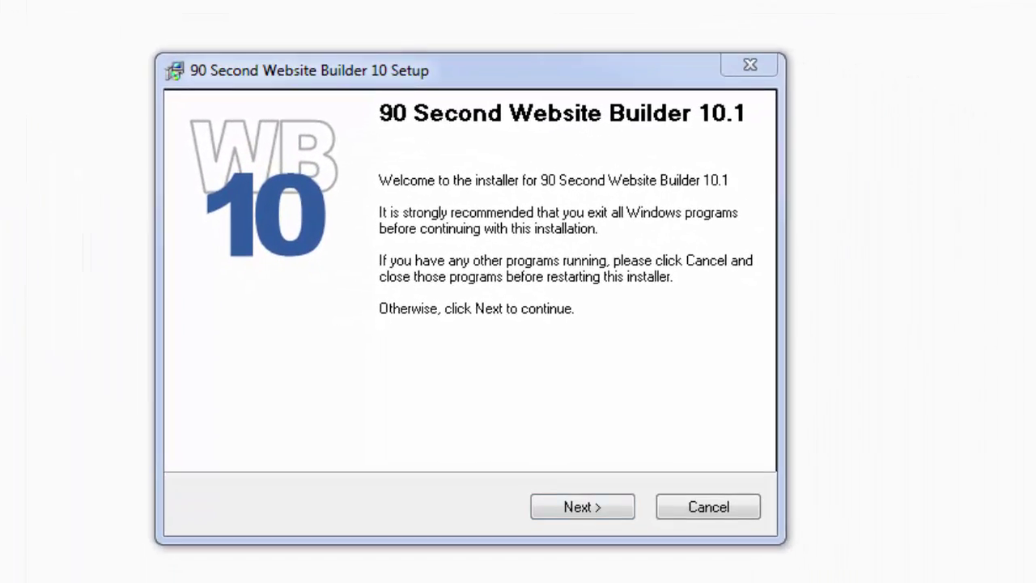
# Step: Accept the license and install with the default installation and shortcut folders
pyautogui.click(579, 502)
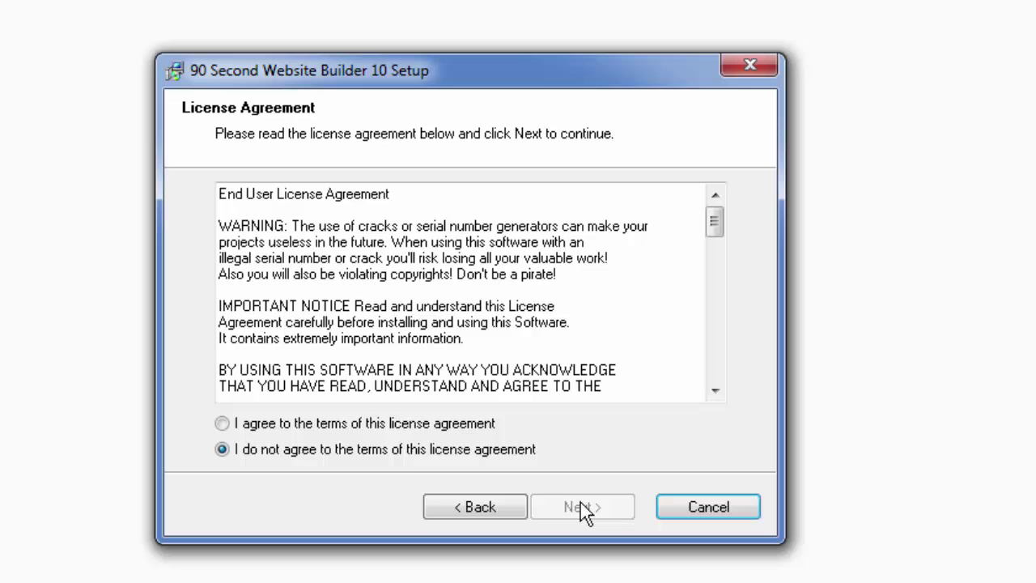
pyautogui.click(222, 424)
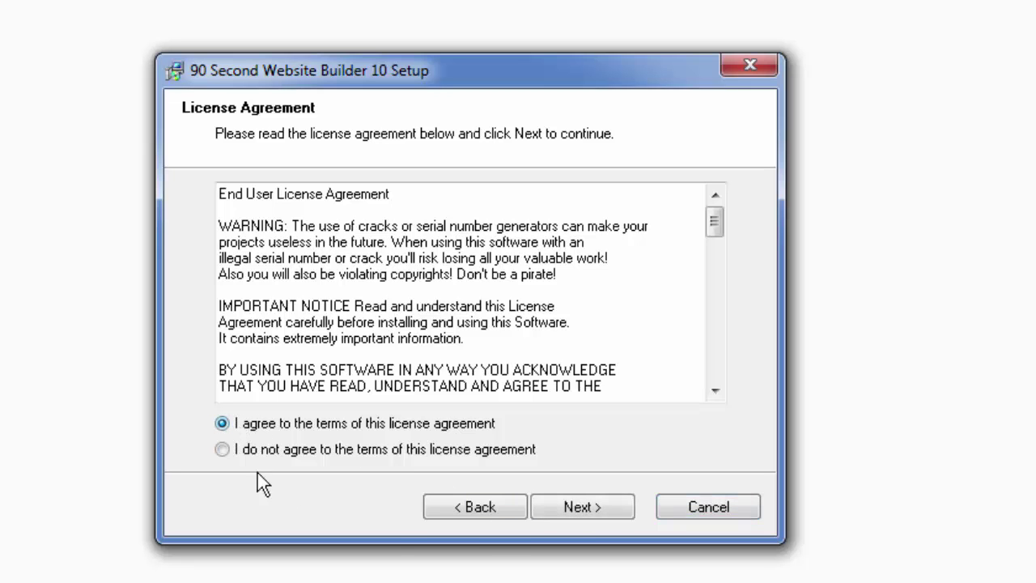
pyautogui.click(583, 508)
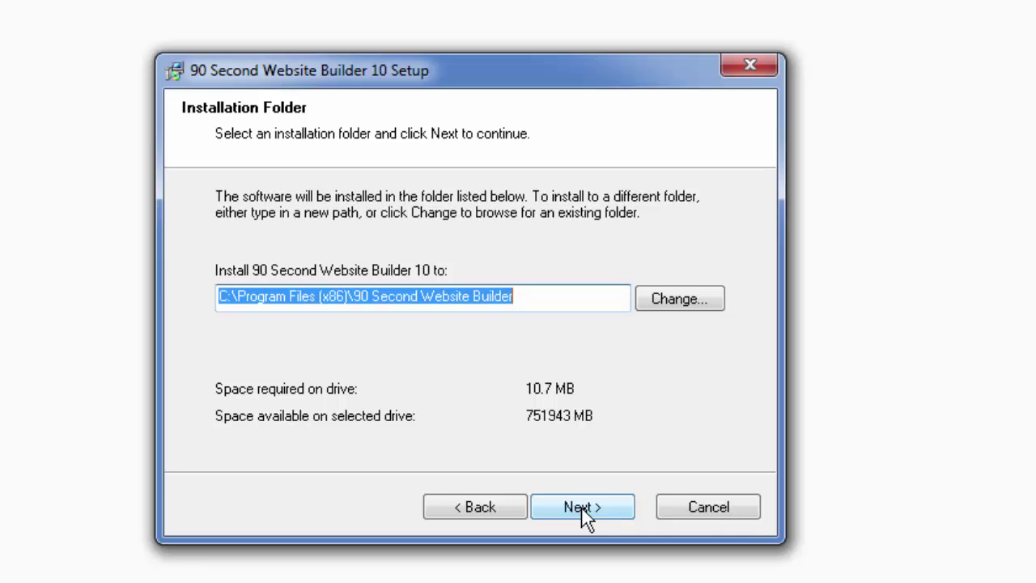
pyautogui.click(584, 510)
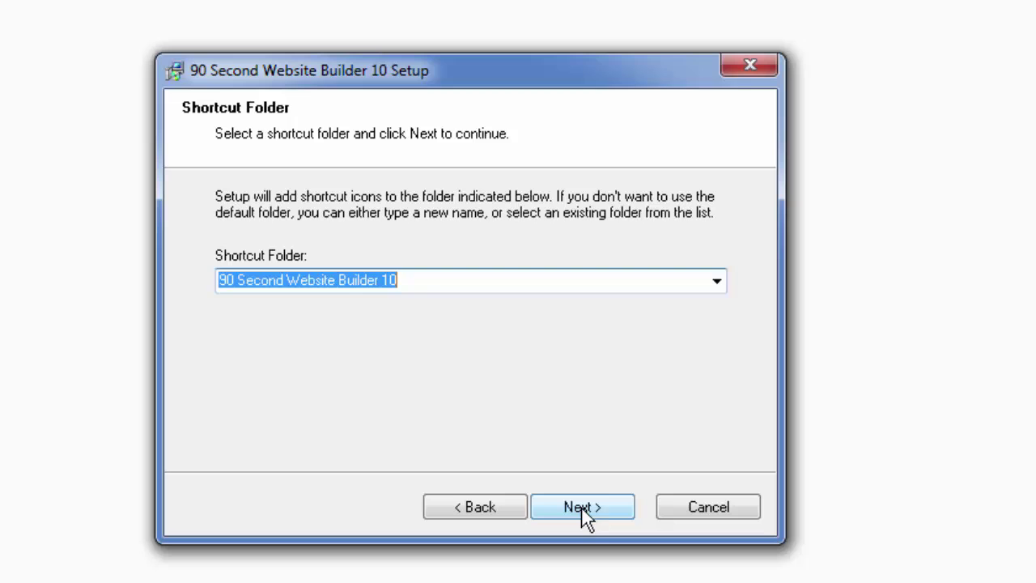
pyautogui.click(584, 510)
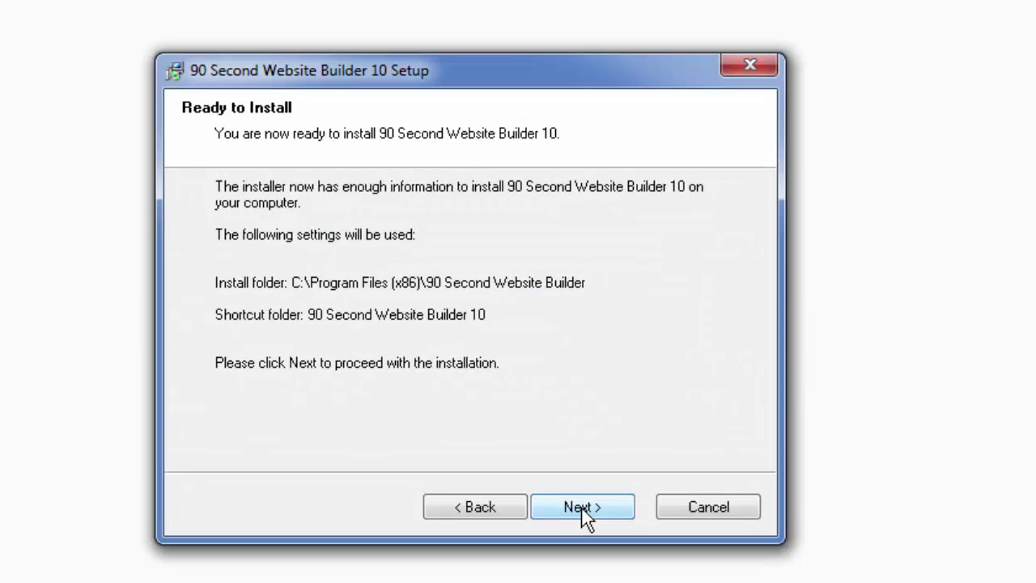
pyautogui.click(585, 510)
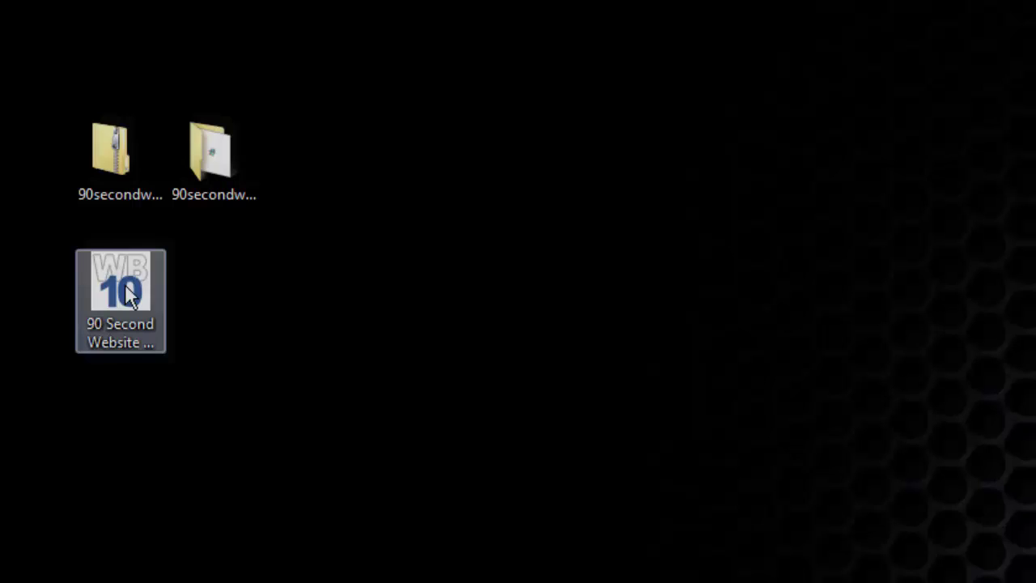
# Step: Launch Website Builder 10 from the desktop and select the Registration E-Mail field
pyautogui.doubleClick(123, 282)
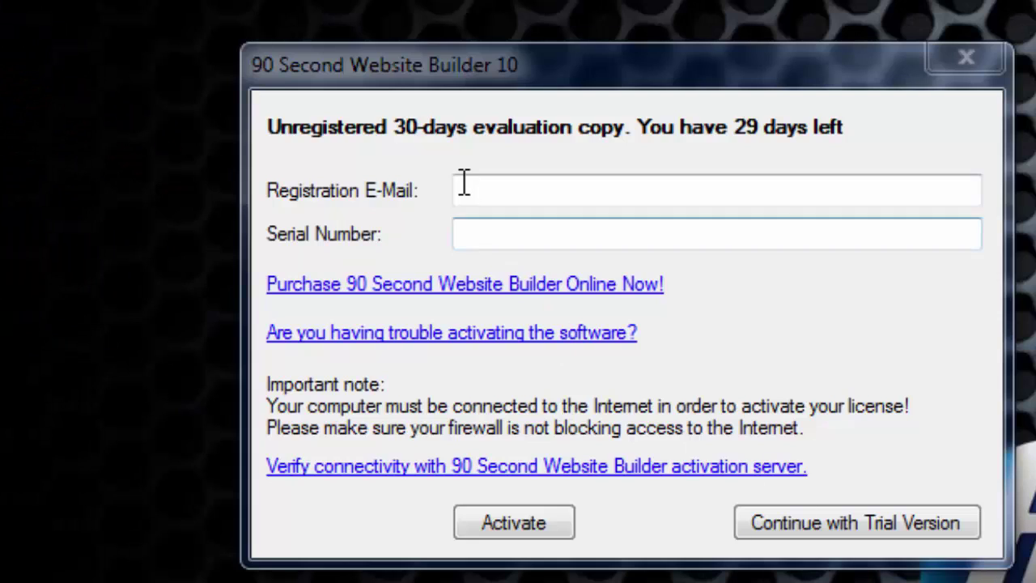
pyautogui.click(466, 187)
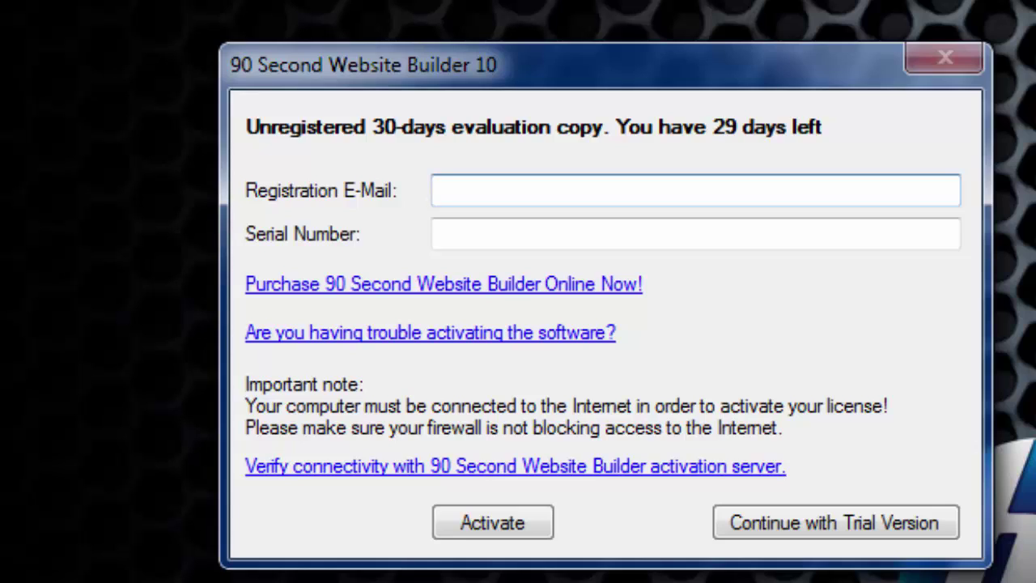
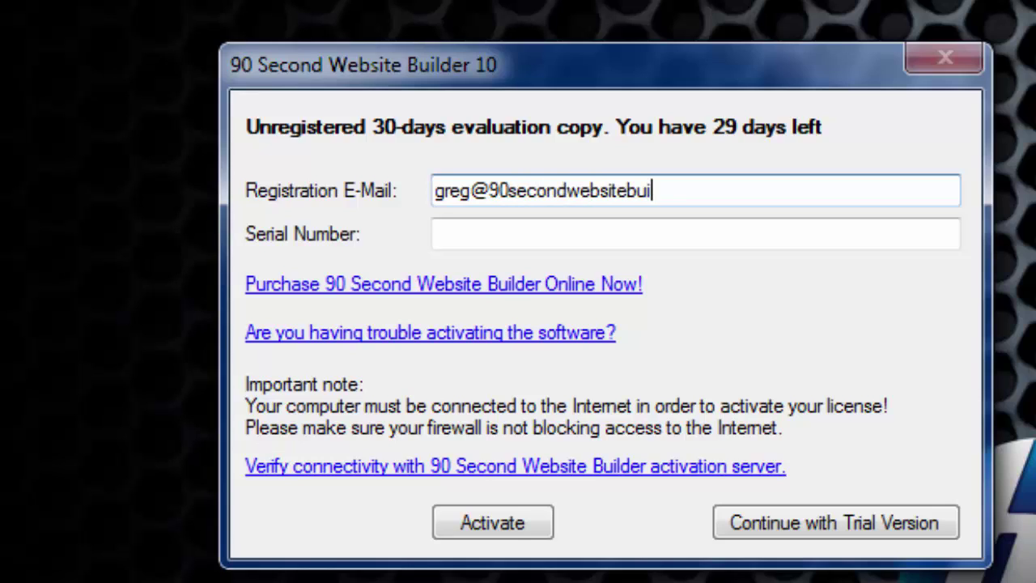
pyautogui.press('Tab')
pyautogui.hotkey('ctrl', 'v')
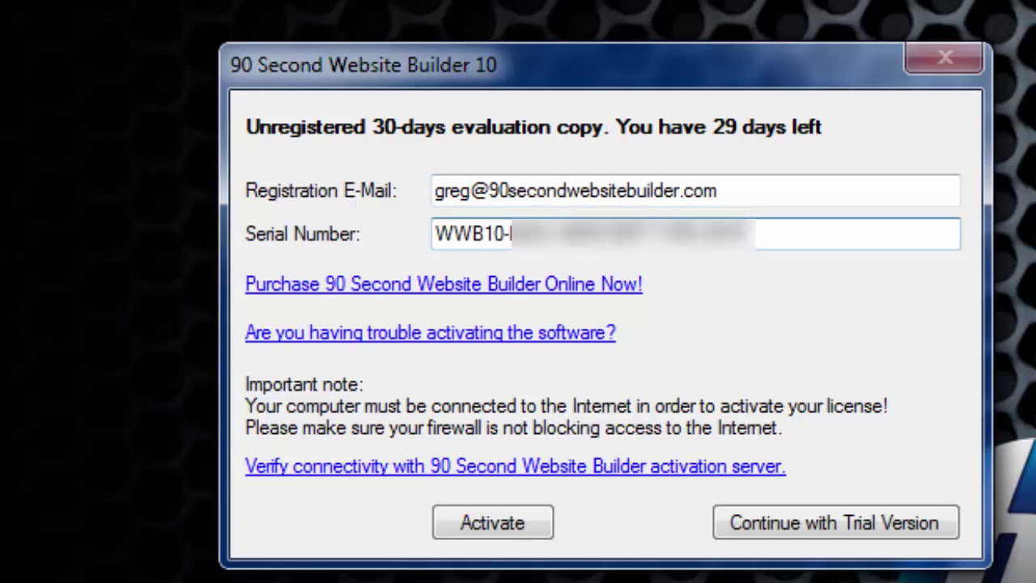